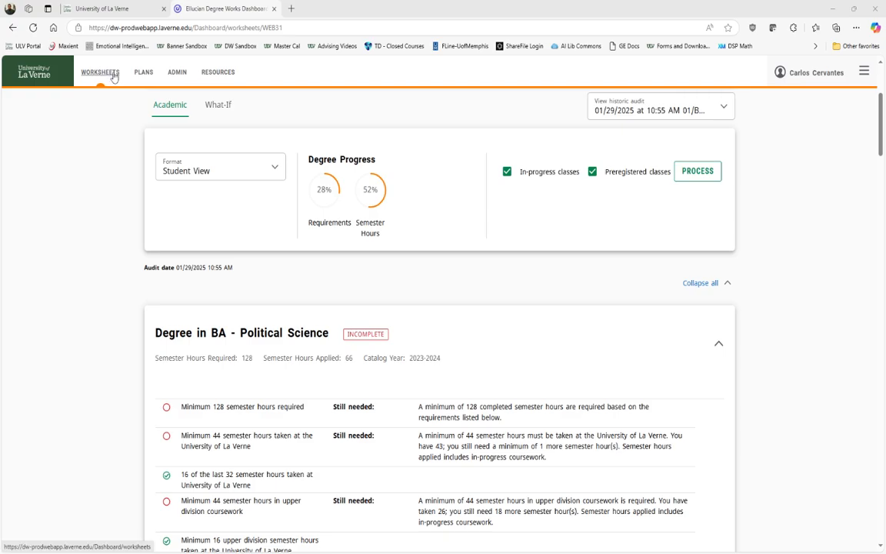
Open the list of degree plans for the current test student
left_click(145, 74)
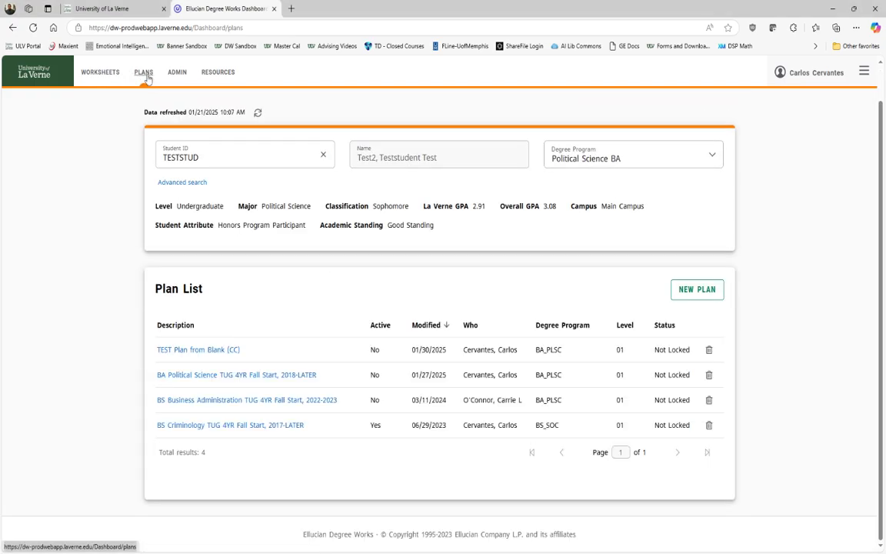
left_click(697, 291)
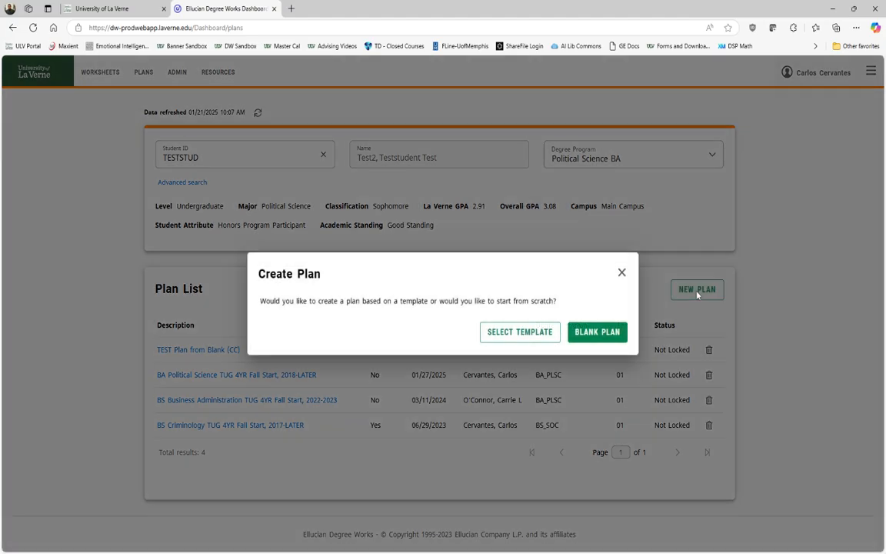
left_click(587, 330)
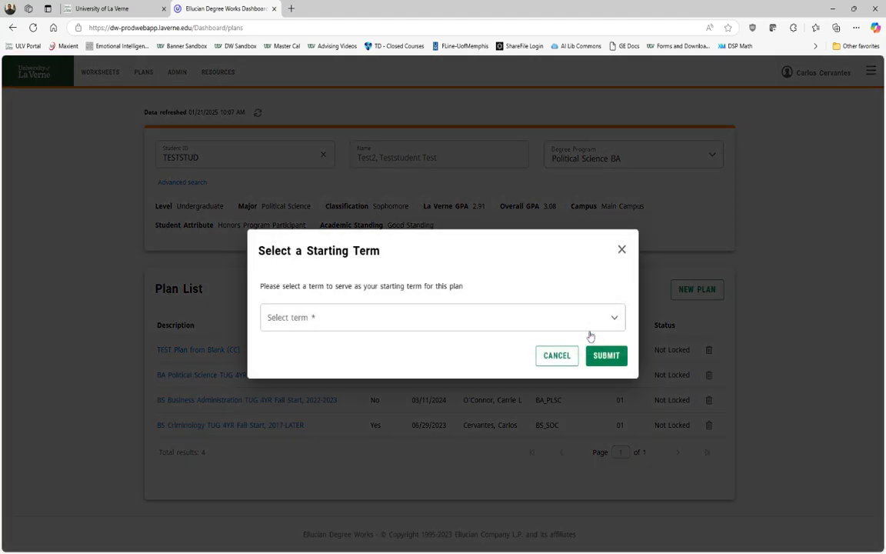
left_click(420, 320)
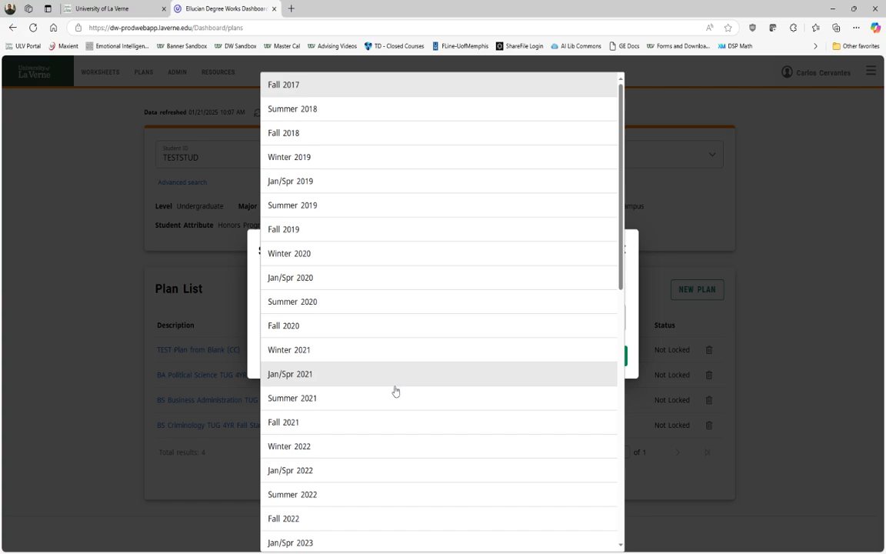
left_click(635, 329)
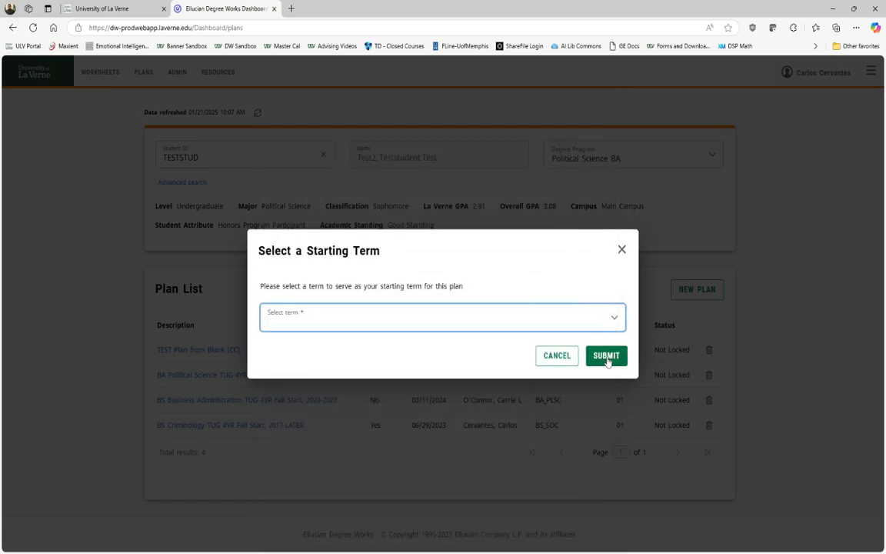
left_click(621, 249)
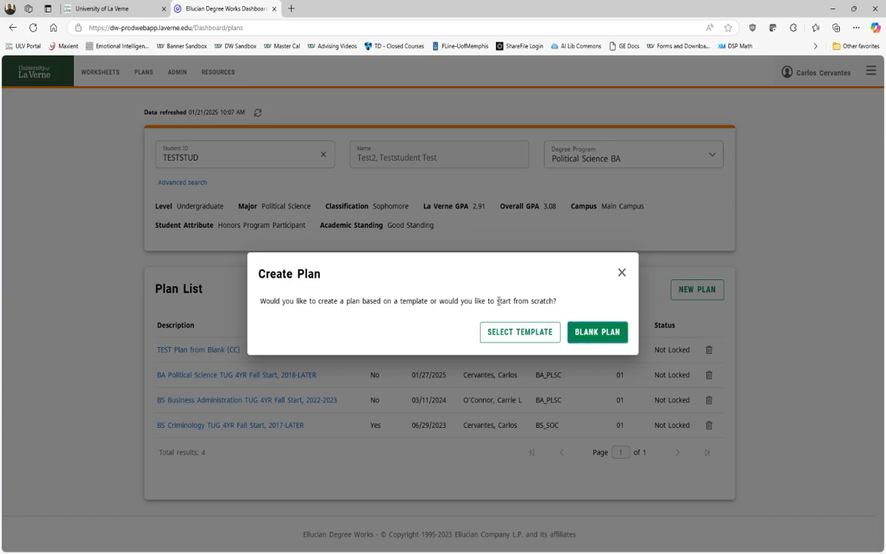
left_click(621, 273)
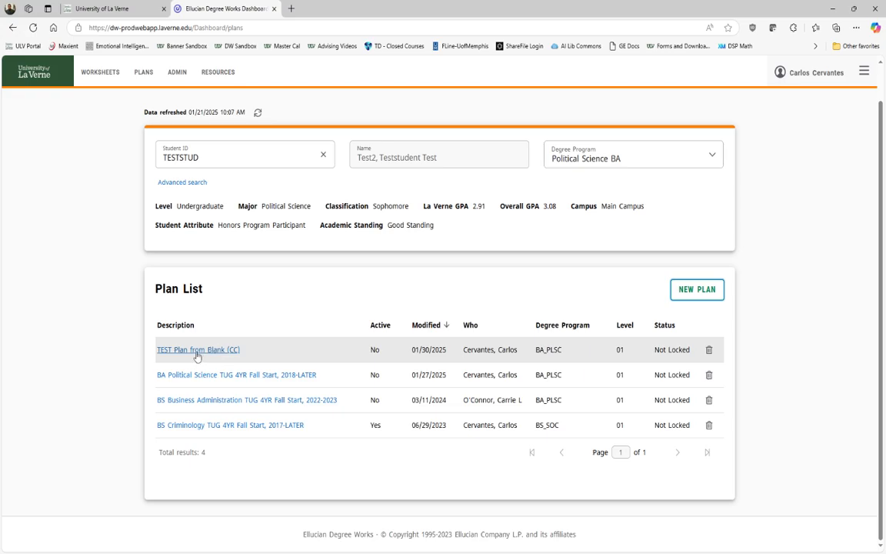
Open the plan TEST Plan from Blank (CC) at its term-by-term planning area
left_click(223, 351)
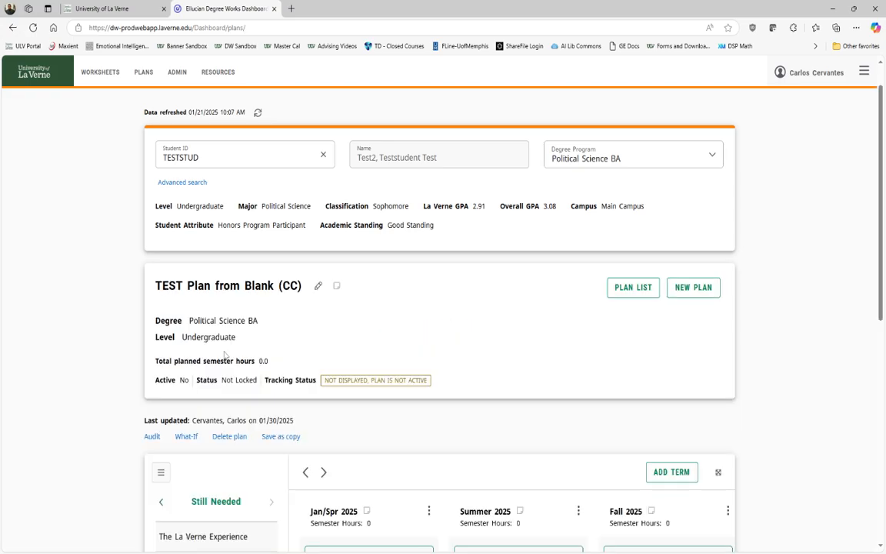
scroll(225, 352, "down", 3)
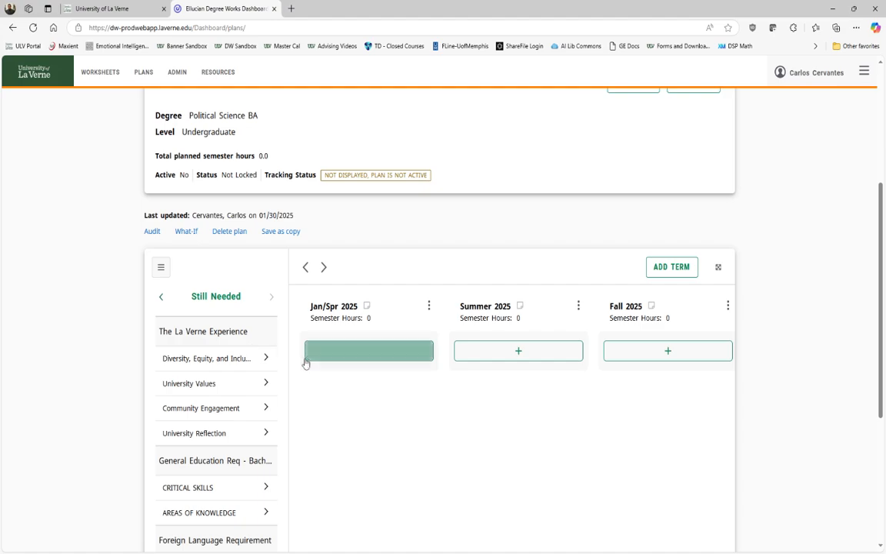
scroll(322, 387, "down", 1)
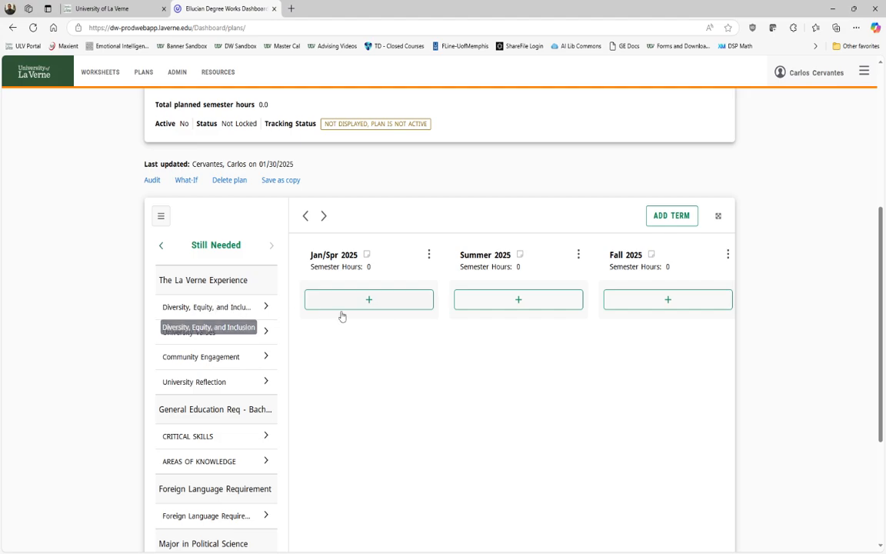
Start a new Course requirement in the Jan/Spr 2025 term and choose HONR 111 Solving the Modern World as its course
left_click(161, 248)
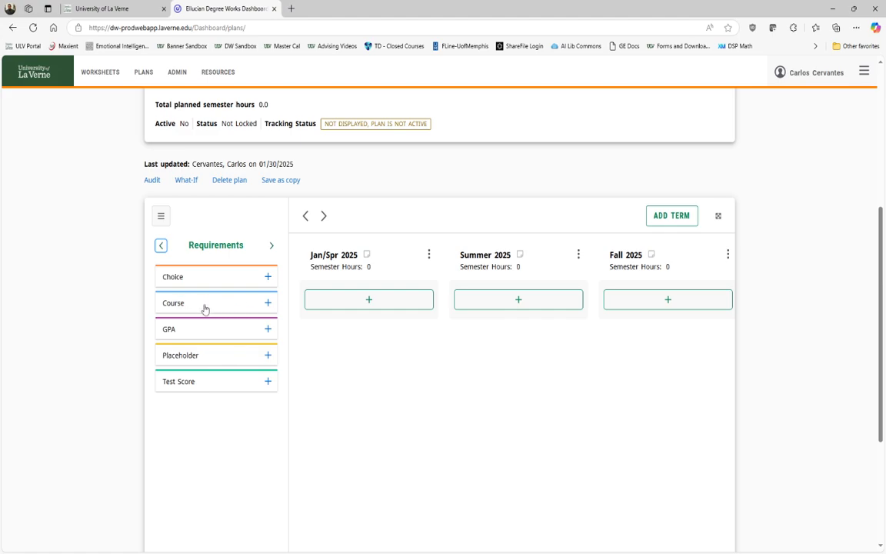
left_click_drag(218, 307, 356, 352)
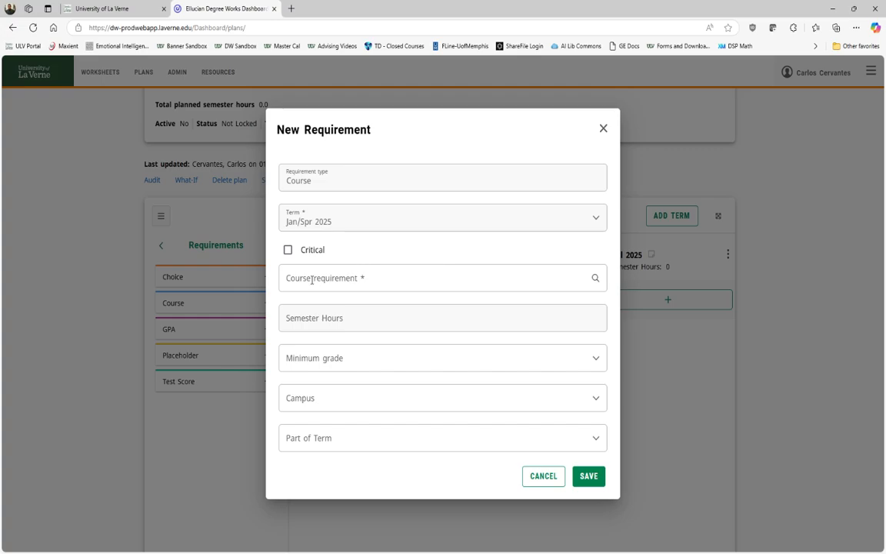
left_click(348, 279)
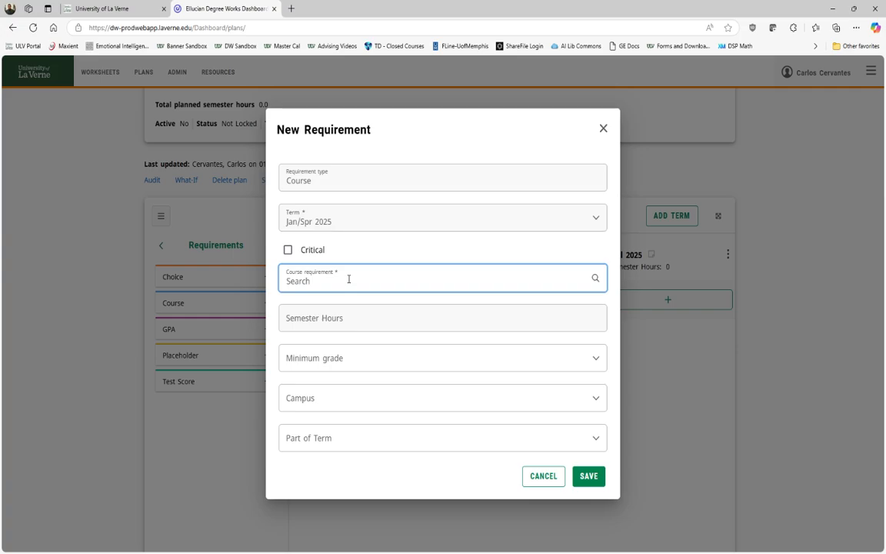
type("HONR")
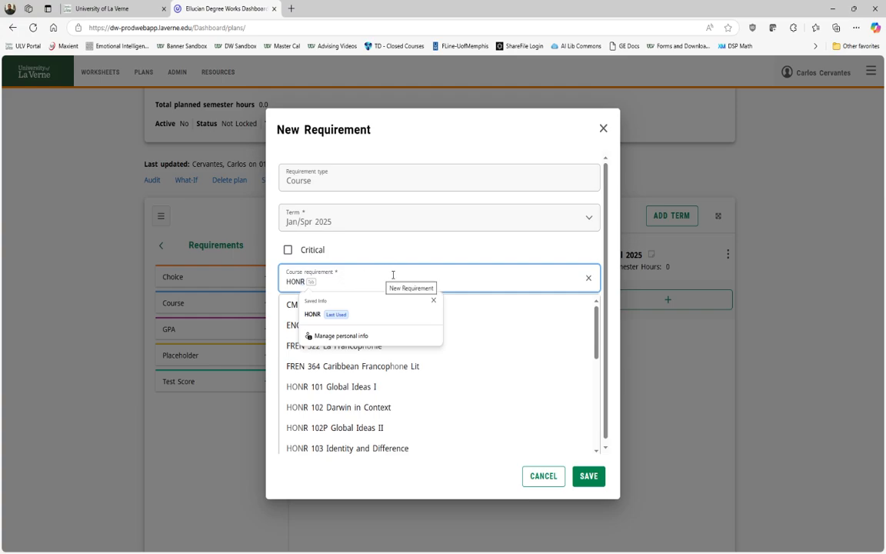
key("BackSpace")
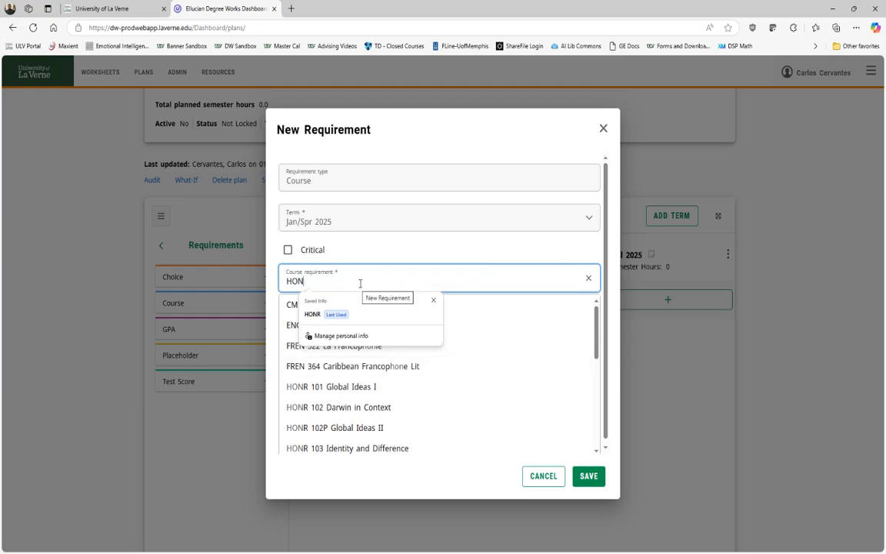
key("Down")
key("Return")
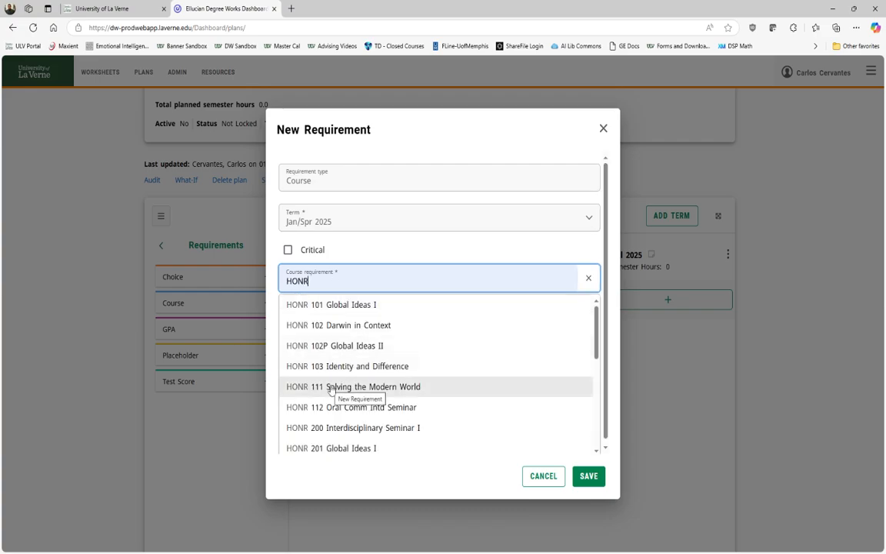
left_click(331, 387)
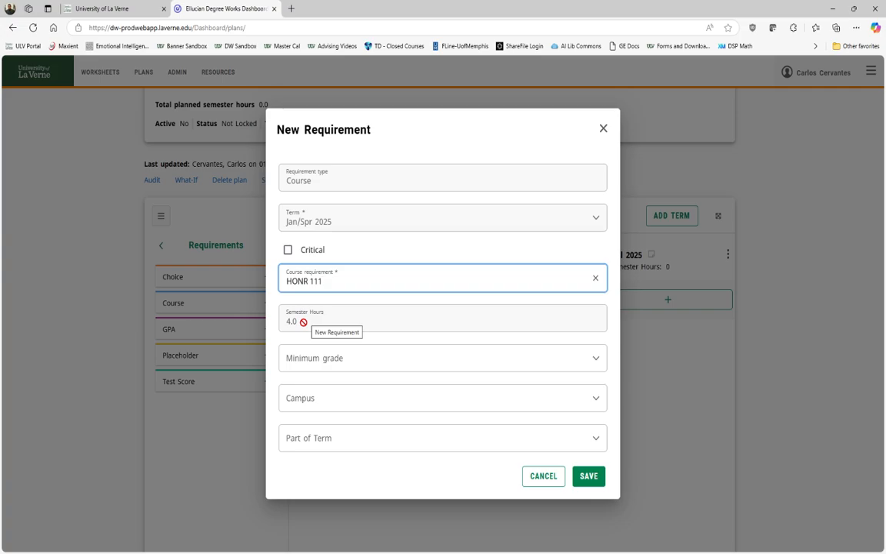
Set the HONR 111 requirement to minimum grade B, Main Campus and Full Semester, and save it
left_click(344, 359)
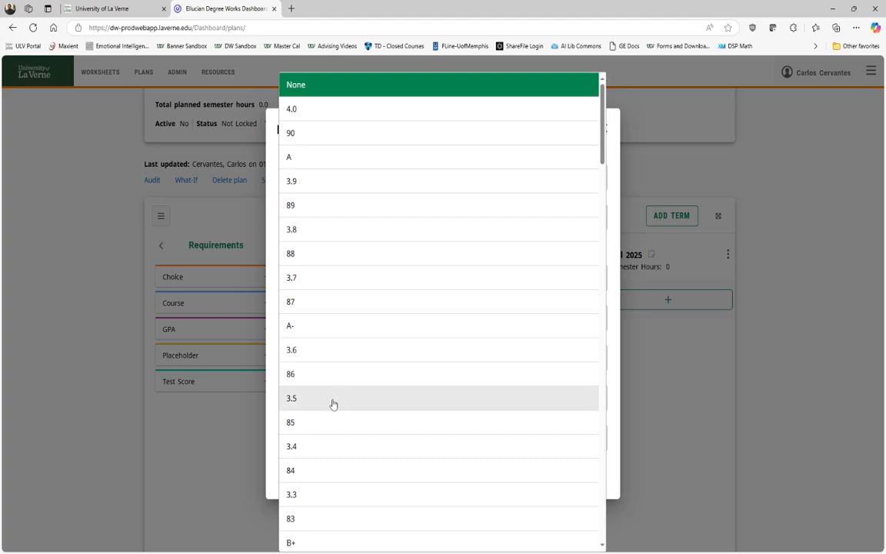
scroll(333, 404, "down", 3)
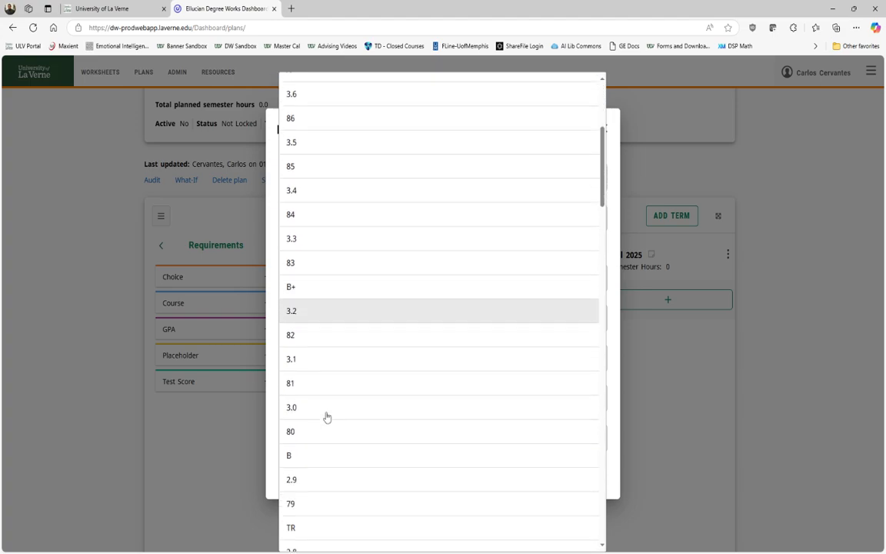
left_click(315, 456)
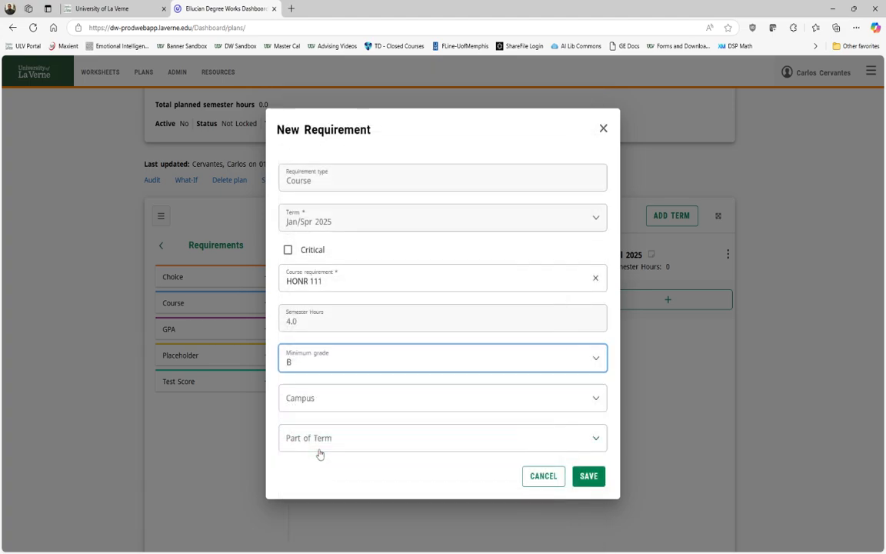
left_click(362, 397)
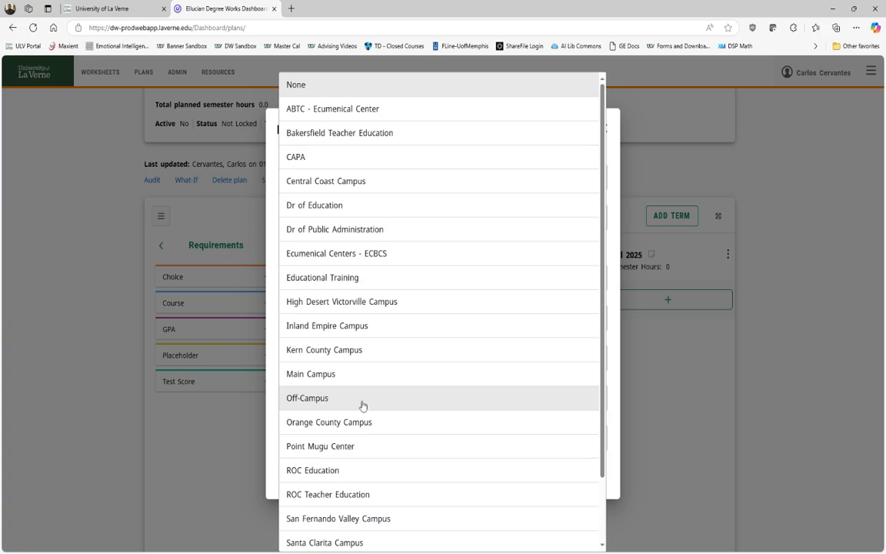
left_click(346, 375)
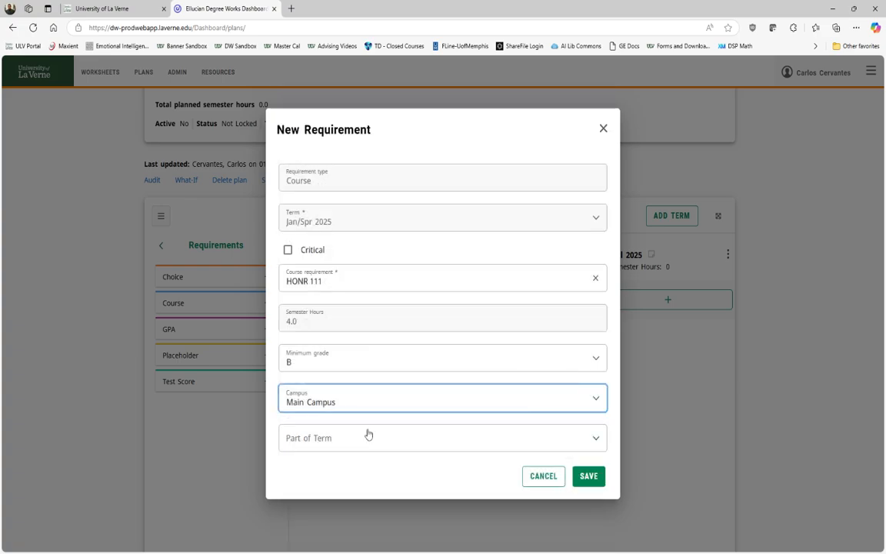
left_click(348, 438)
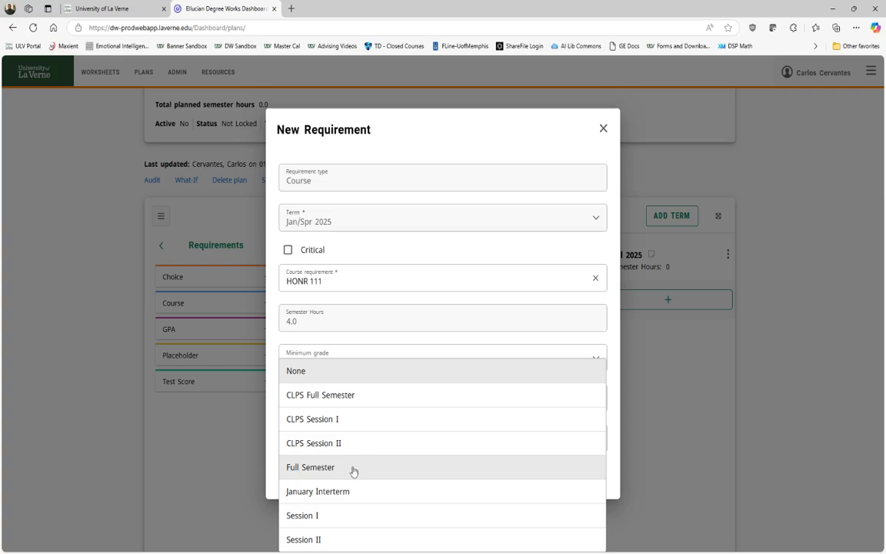
left_click(353, 471)
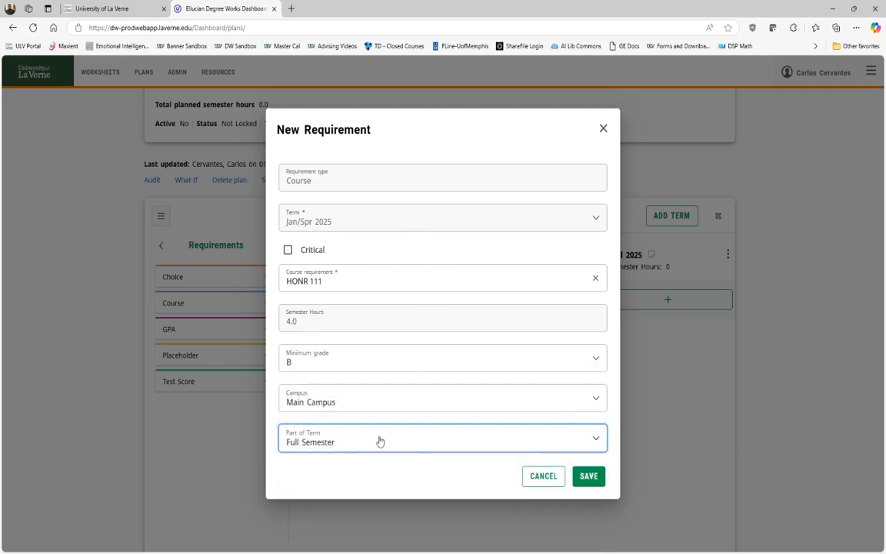
left_click(589, 478)
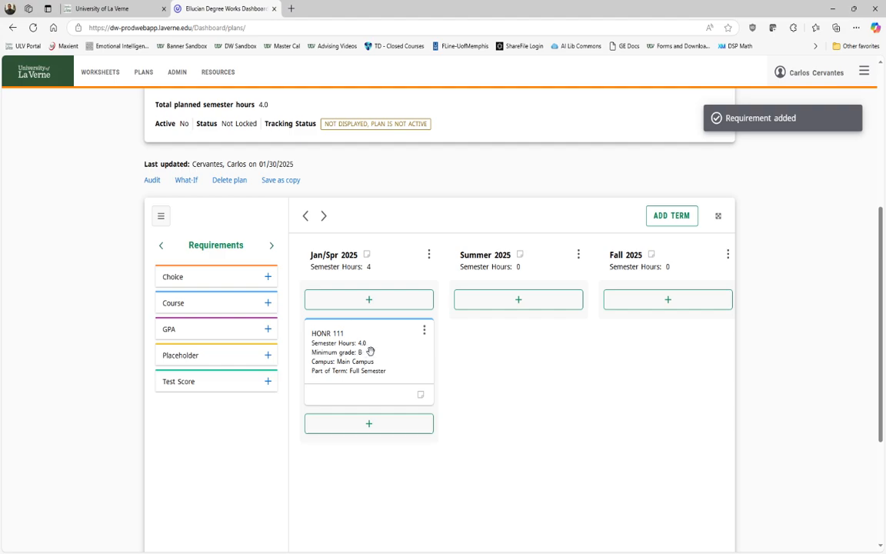
Move the HONR 111 course to Fall 2025 and back to Jan/Spr 2025
left_click_drag(373, 351, 658, 422)
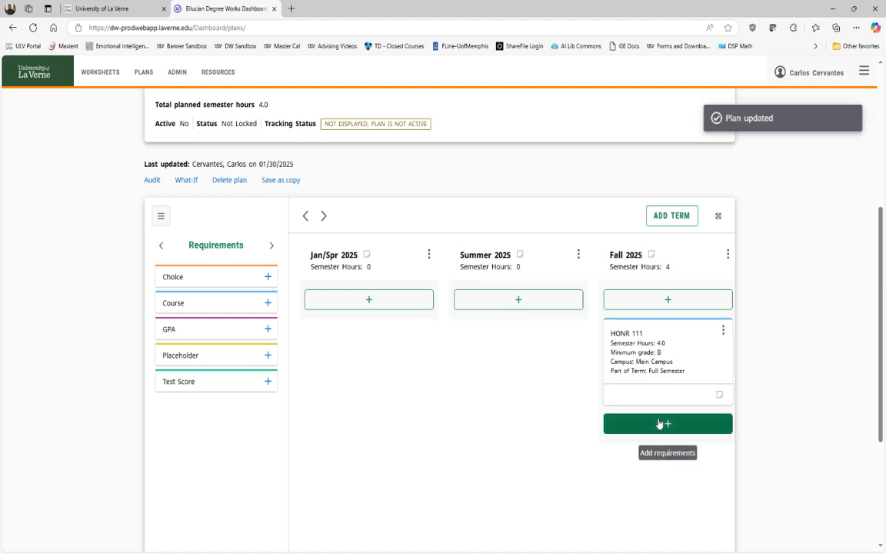
left_click_drag(683, 347, 389, 356)
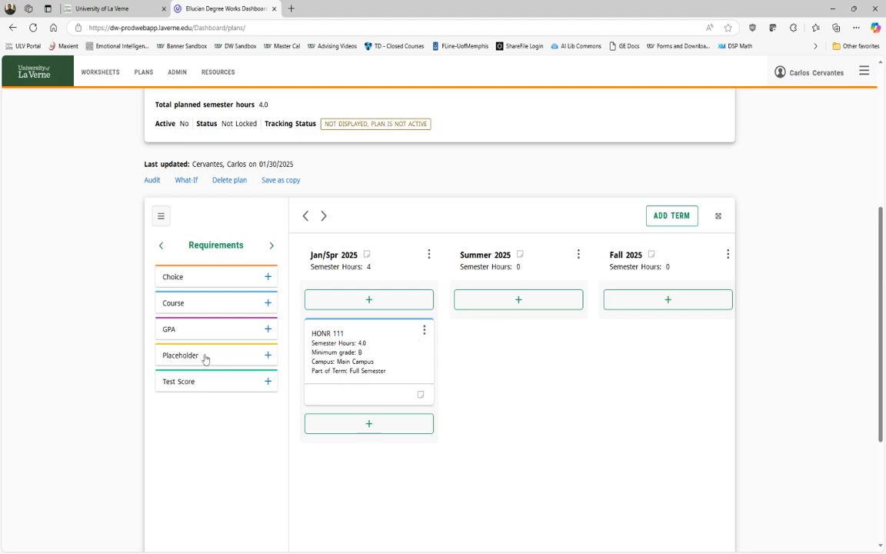
Add a General Education: Foreign Language (LVFL) placeholder to Summer 2025 with the value "Take SPAN II at Citrus College for 3 semester hour"
left_click_drag(204, 359, 504, 340)
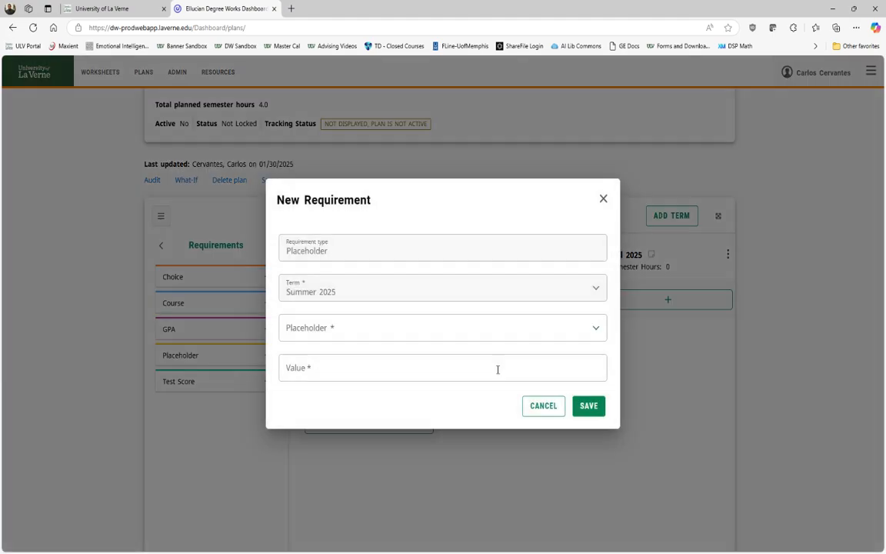
left_click(358, 333)
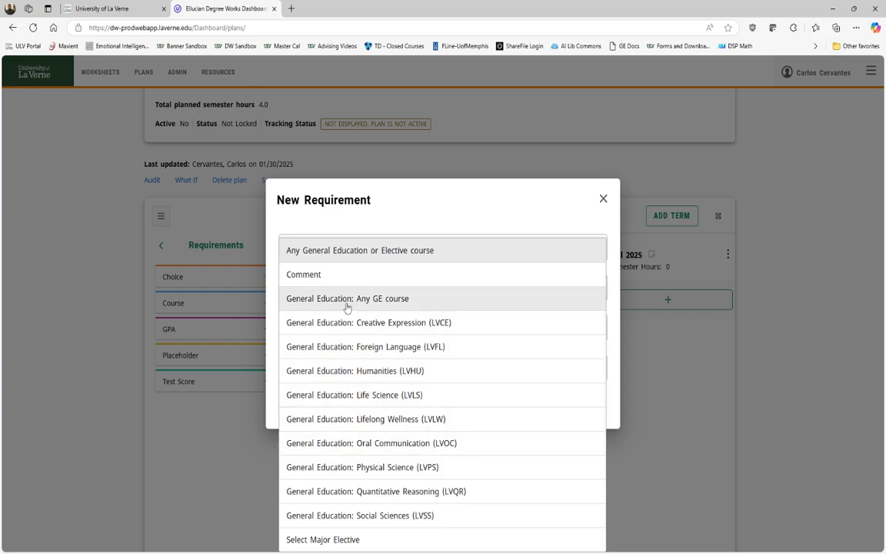
left_click(377, 353)
left_click(320, 371)
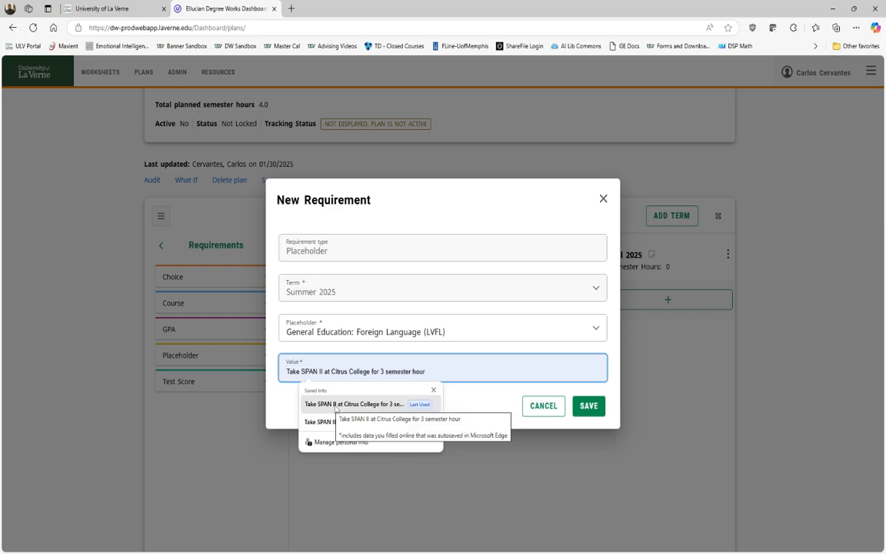
left_click(336, 403)
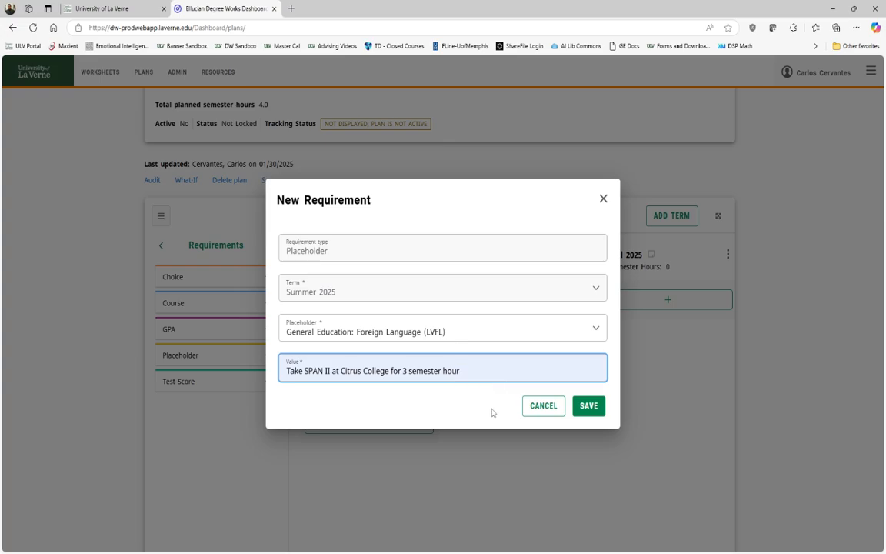
left_click(588, 408)
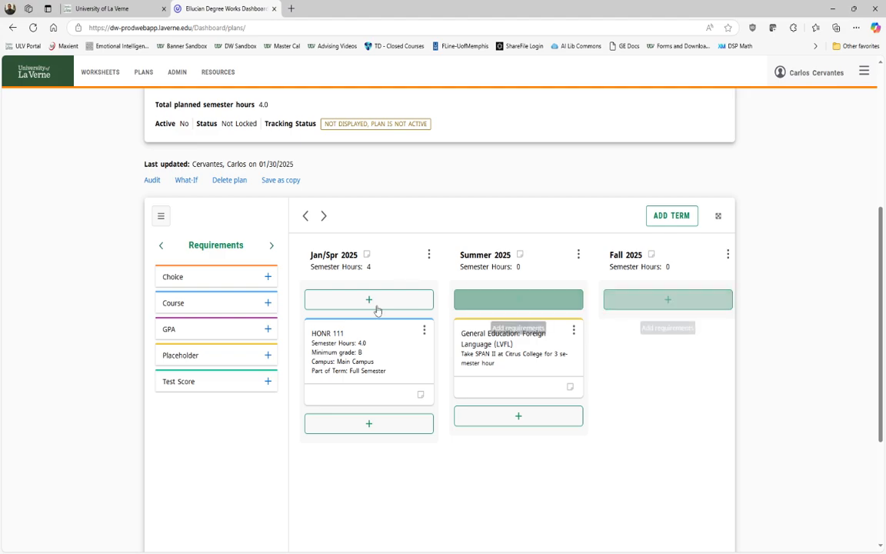
Start a new Choice requirement in the Fall 2025 term and choose ART 100 Art Experience as its first course option
left_click_drag(193, 281, 652, 340)
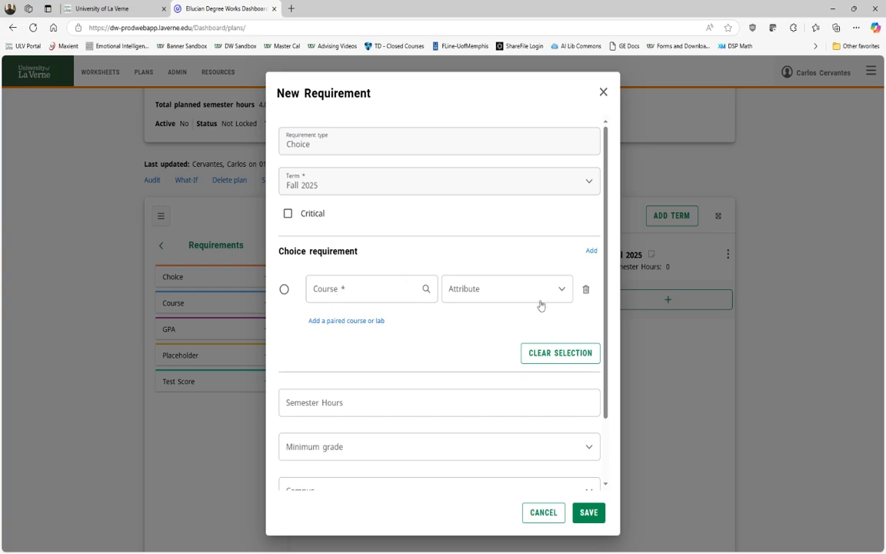
left_click(364, 292)
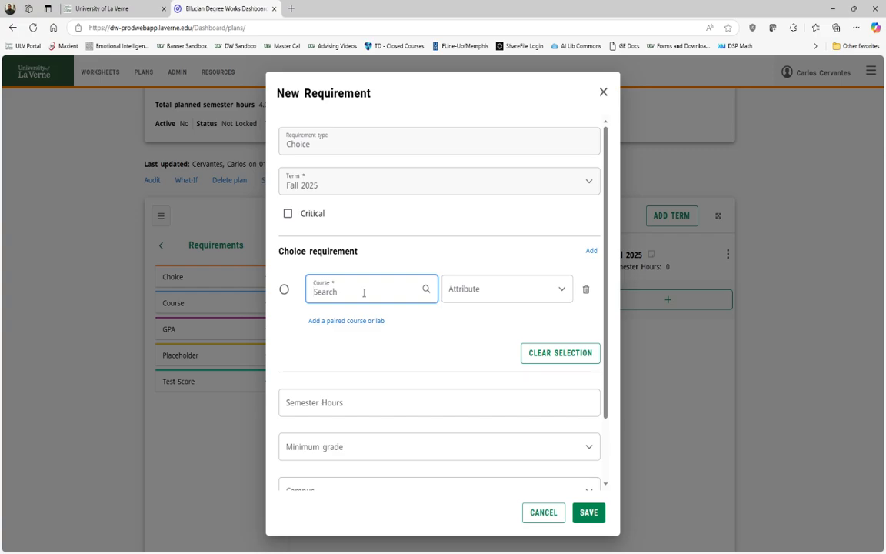
type("ART")
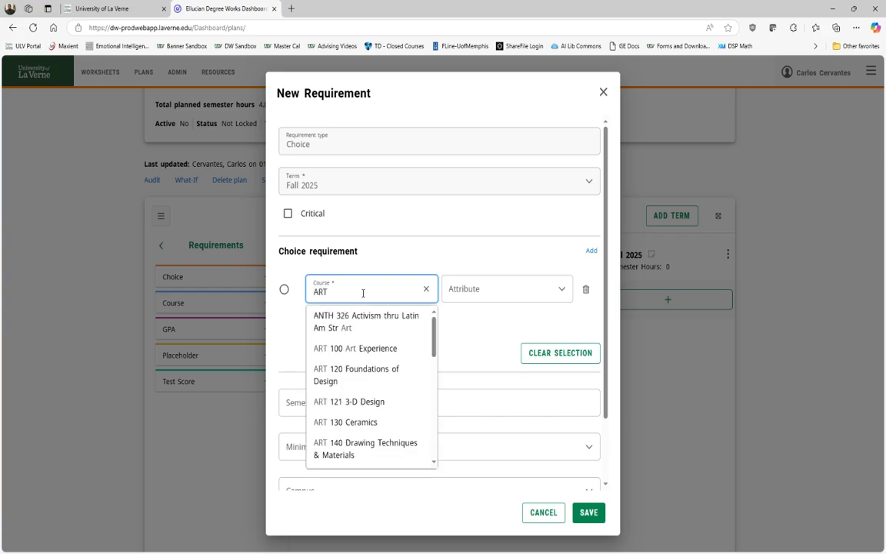
left_click(356, 347)
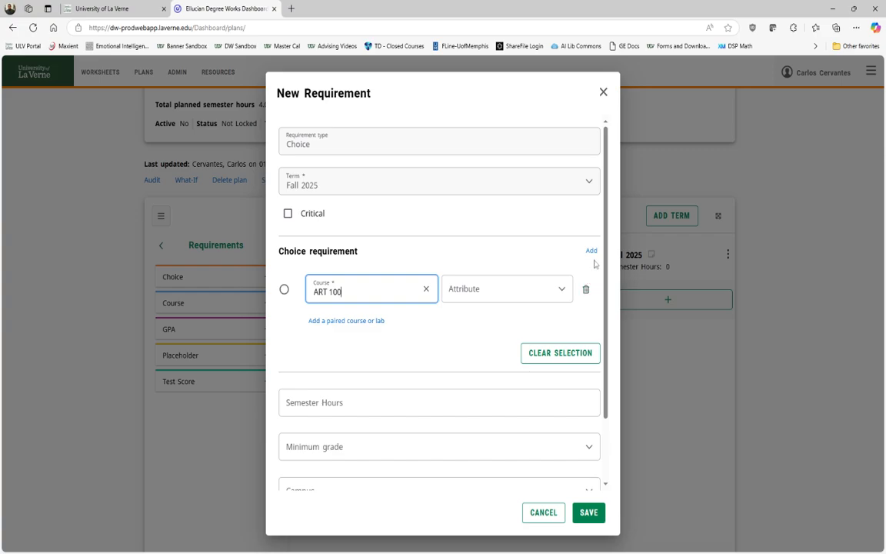
Add CWRT 201 Intro to Creative Writing as the second course option of the Fall 2025 Choice requirement and save it
left_click(590, 252)
left_click(353, 360)
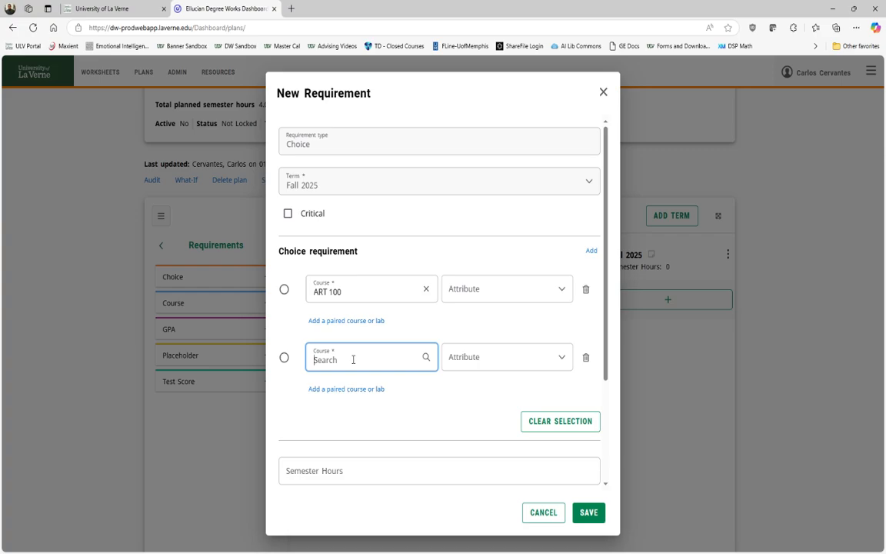
type("CWRT")
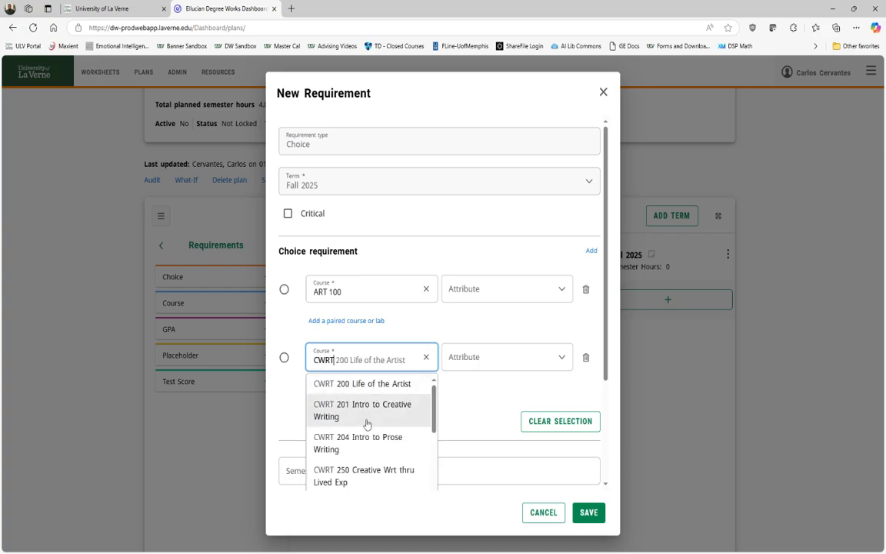
left_click(365, 419)
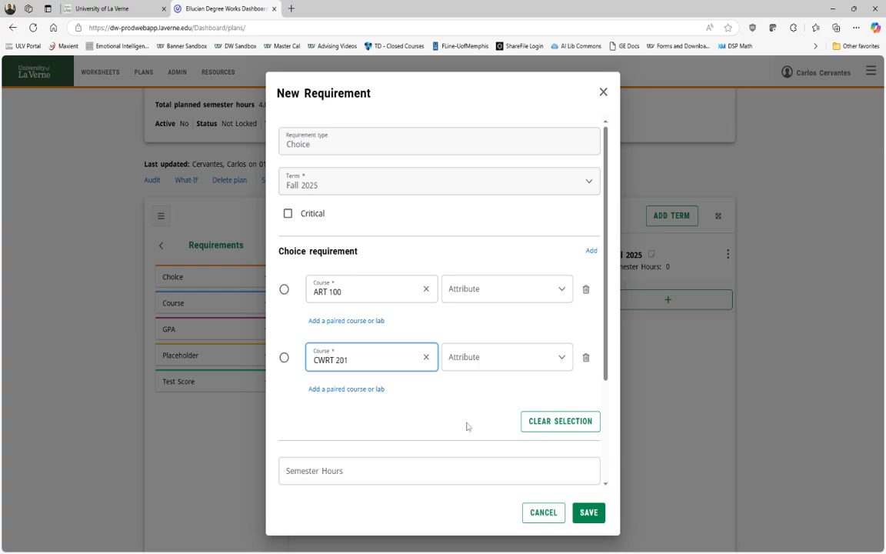
left_click(590, 514)
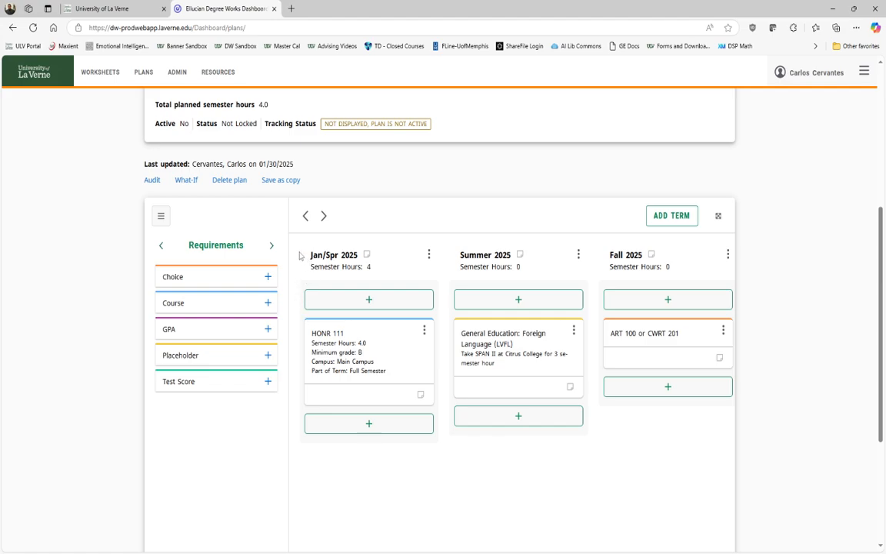
Run an audit of the plan and review it down to the General Education Req - Bachelor's Degree Prog section
left_click(152, 180)
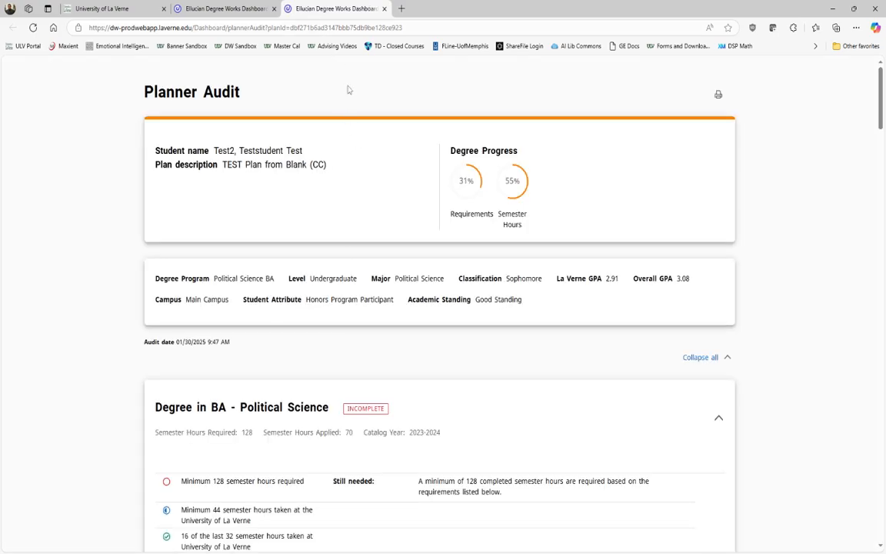
scroll(389, 289, "down", 1)
scroll(389, 289, "down", 5)
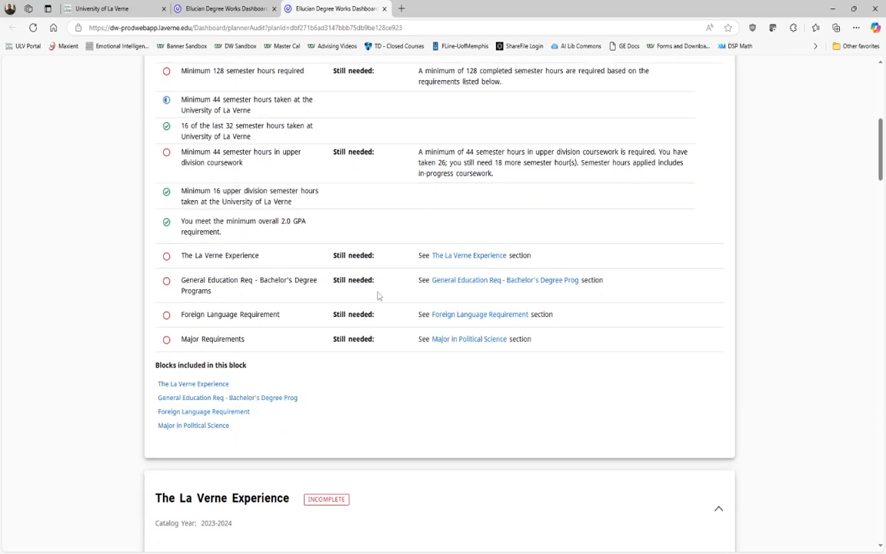
scroll(382, 295, "down", 2)
scroll(382, 300, "down", 2)
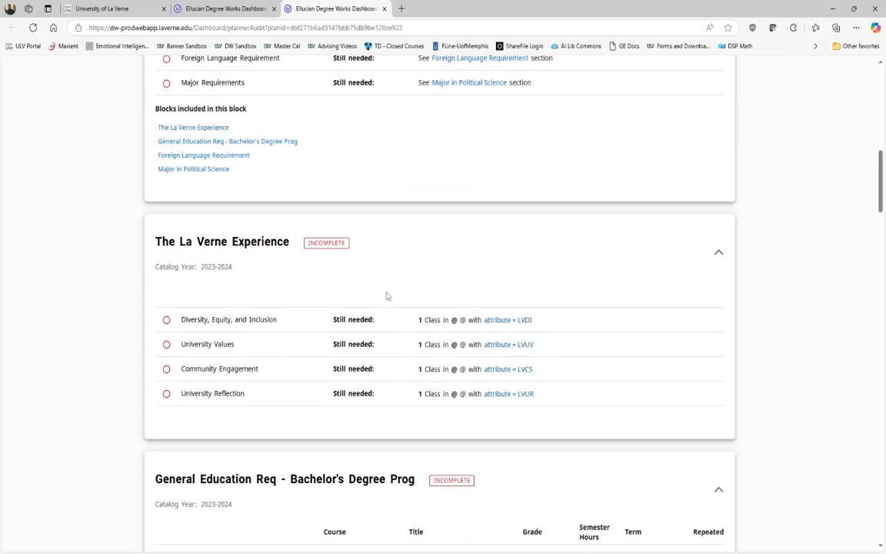
scroll(384, 294, "down", 3)
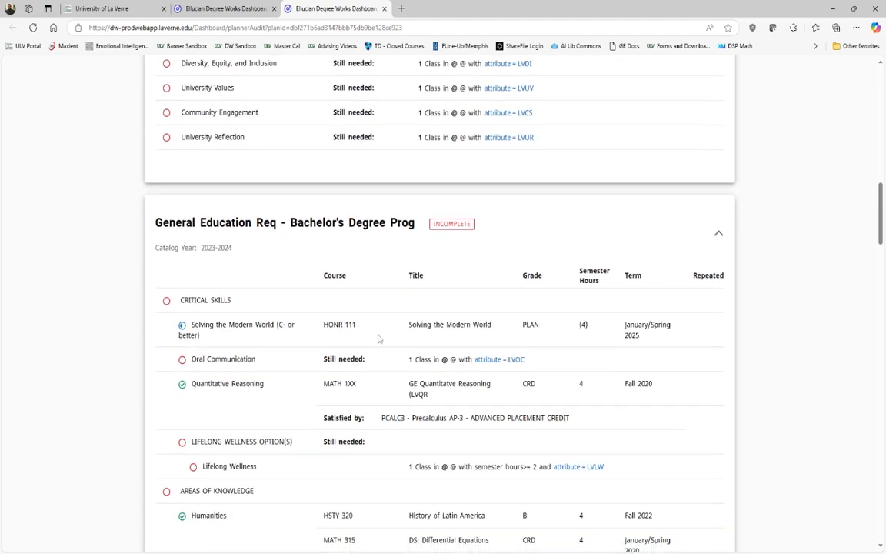
Examine the planned Solving the Modern World course and the Oral Communication and Lifelong Wellness requirements under Critical Skills in the audit
left_click_drag(192, 326, 660, 340)
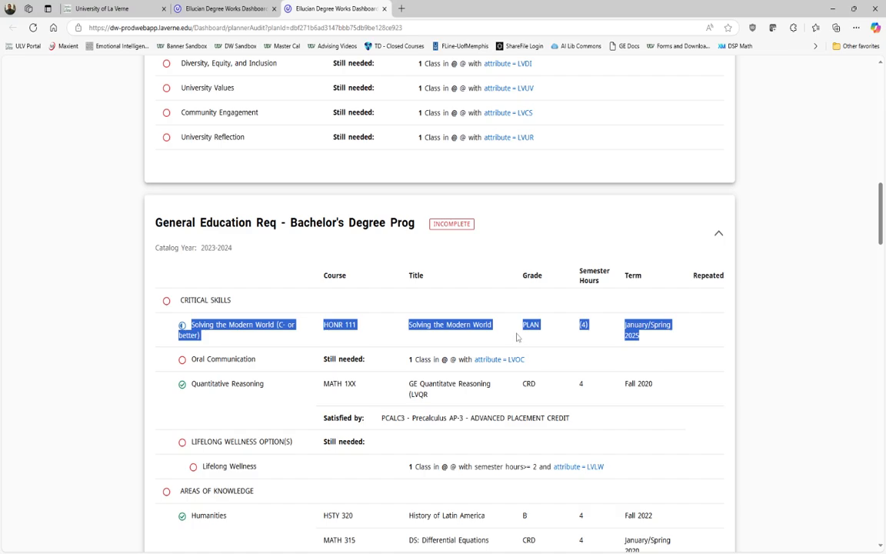
scroll(233, 380, "down", 1)
left_click_drag(189, 308, 525, 309)
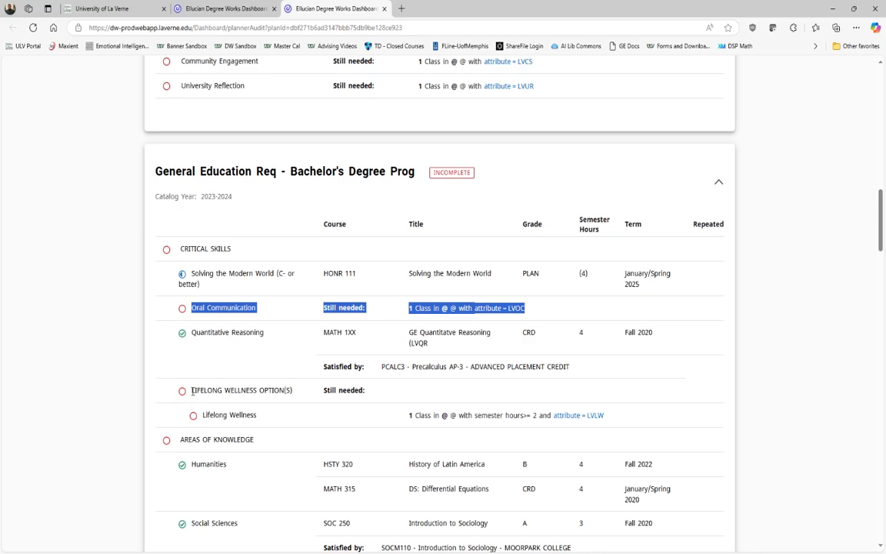
left_click_drag(192, 390, 622, 419)
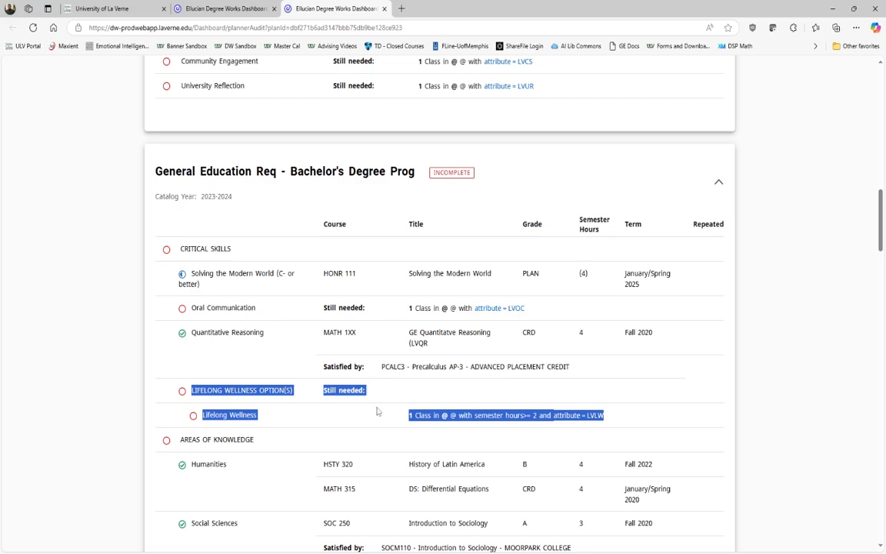
left_click(400, 397)
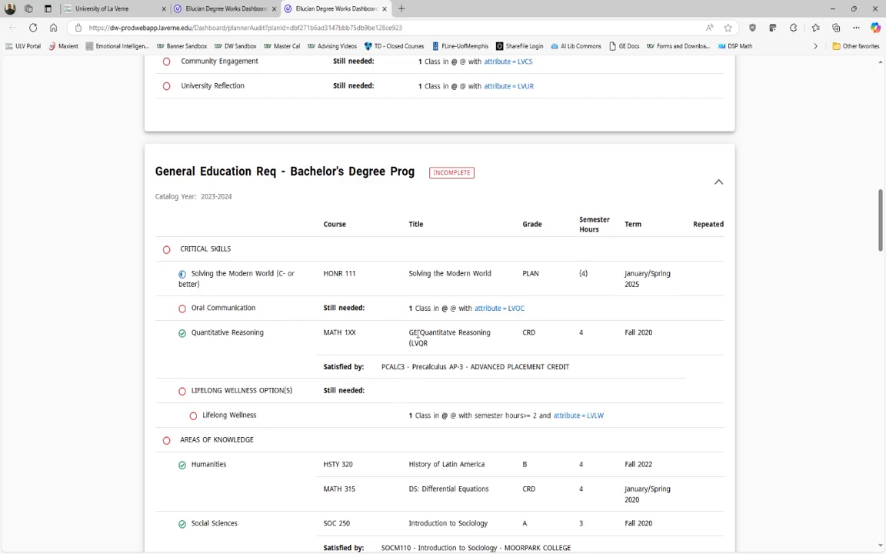
double_click(538, 275)
left_click_drag(187, 310, 546, 311)
left_click_drag(192, 390, 346, 413)
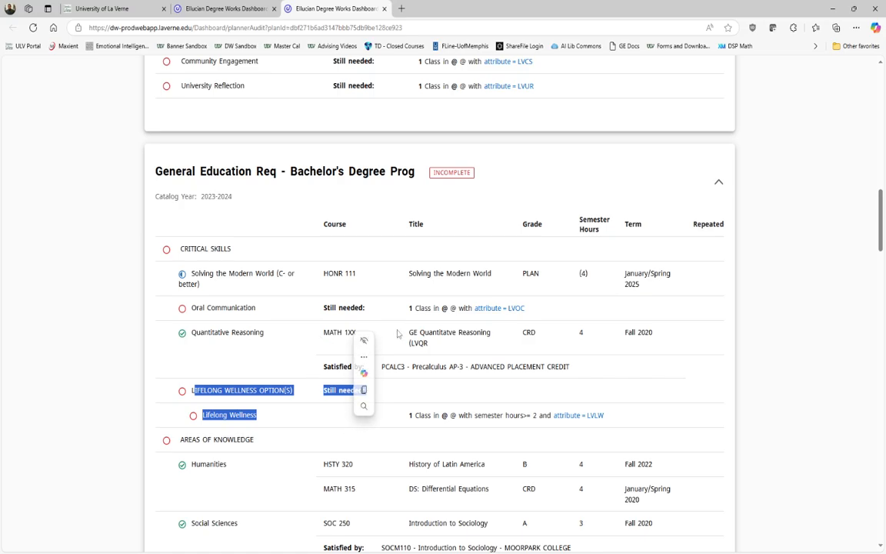
left_click_drag(409, 308, 379, 341)
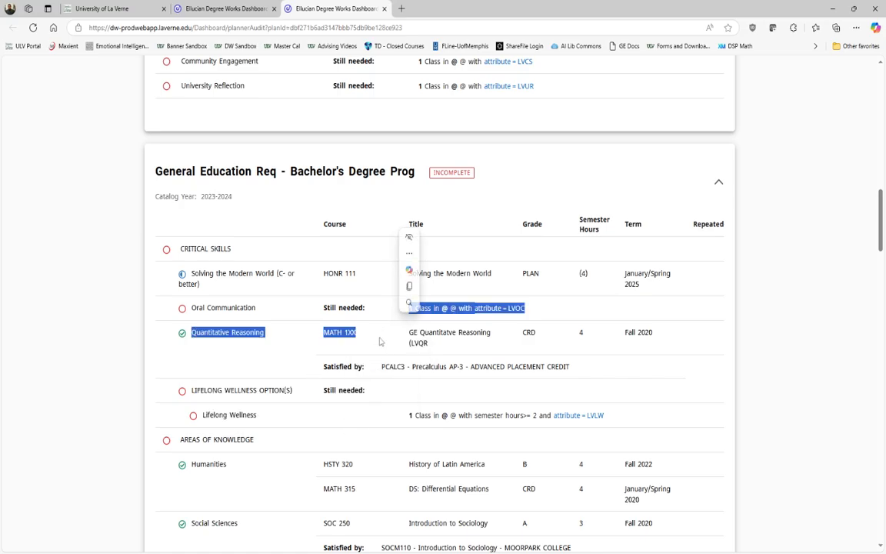
left_click(377, 340)
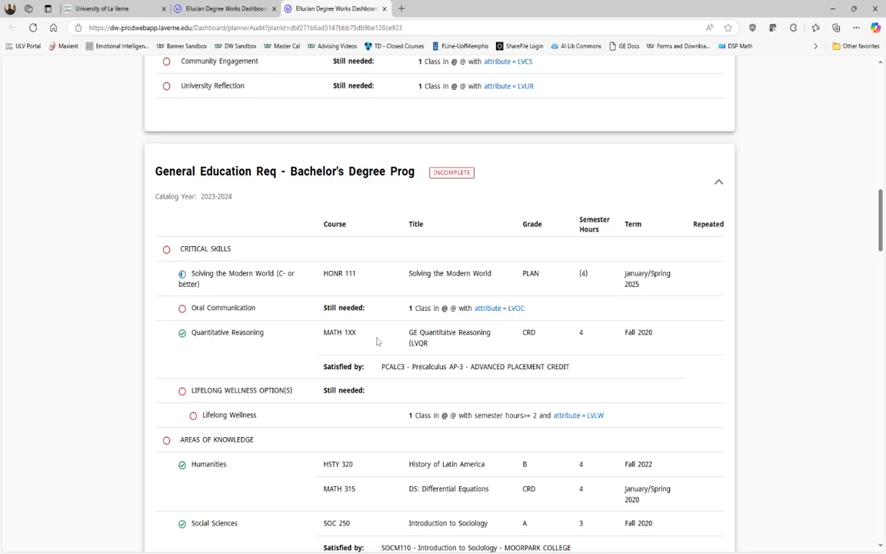